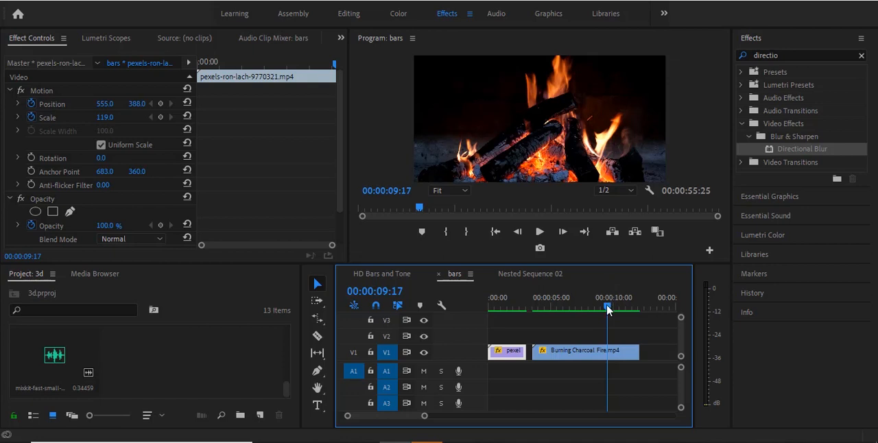
Move the pexels-ron-lach eye clip up to track V2 and start the Burning Charcoal Fire clip beneath it at 00:00:00:23
left_click_drag(607, 304, 497, 305)
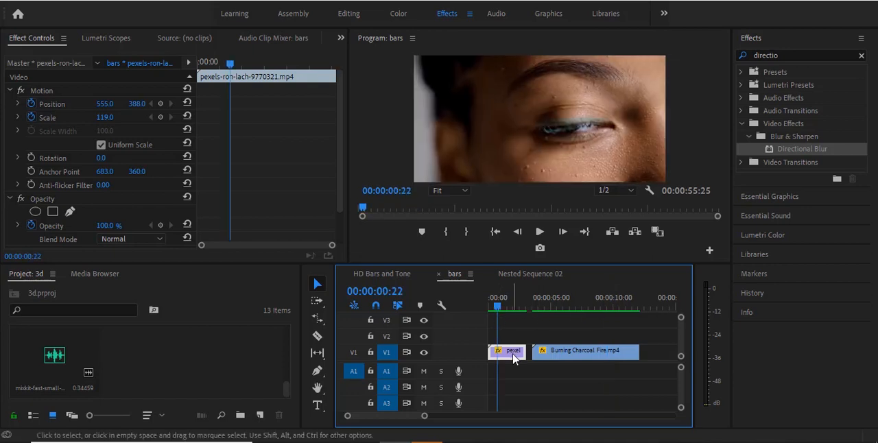
left_click_drag(513, 357, 509, 337)
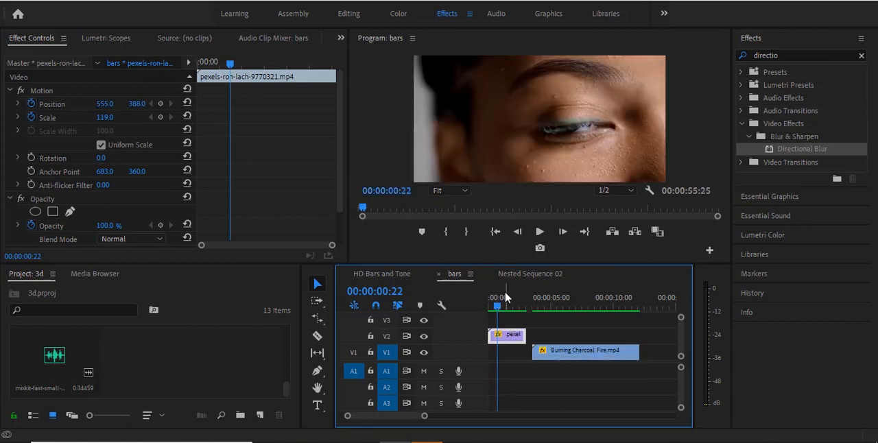
left_click_drag(497, 305, 478, 306)
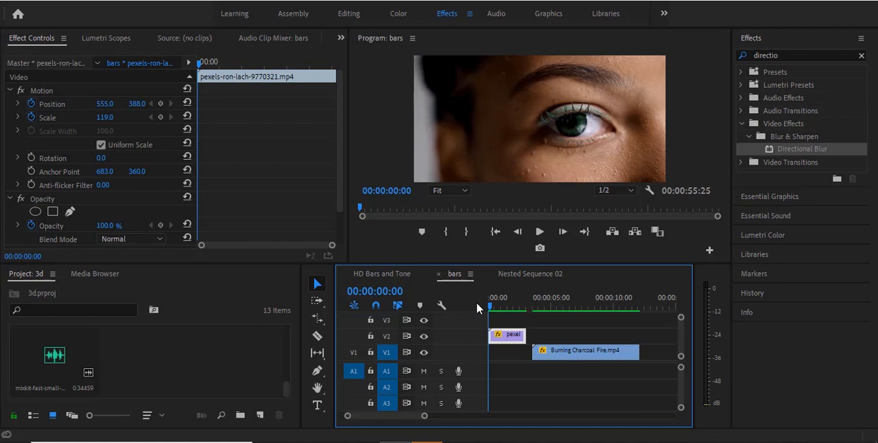
left_click(492, 305)
mouse_move(491, 308)
left_mouse_down()
mouse_move(525, 307)
mouse_move(497, 307)
left_mouse_up()
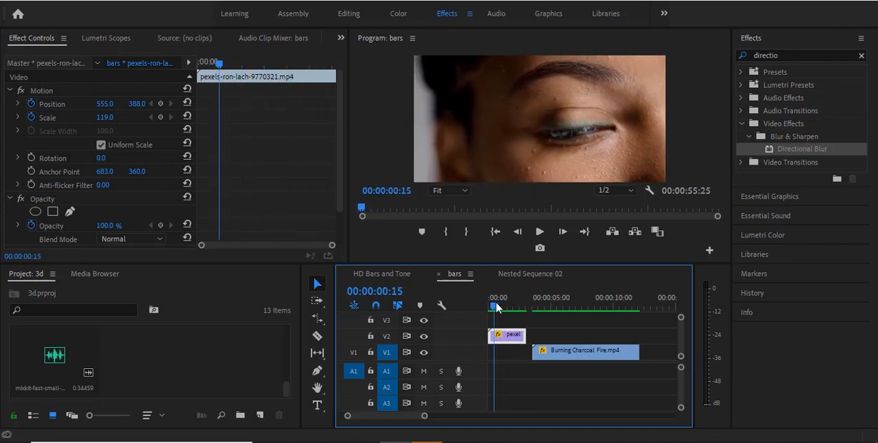
left_click_drag(586, 361, 559, 360)
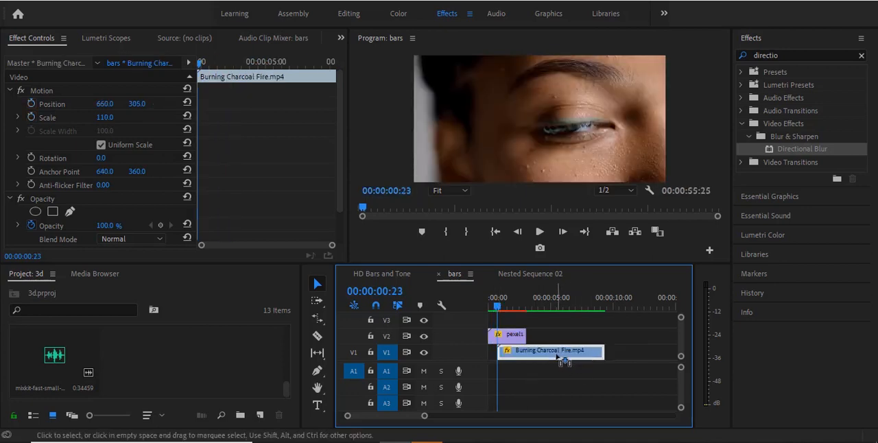
Draw a closed freeform opacity mask around the narrow eye opening on the eye clip at 00:00:00:23
left_click(515, 337)
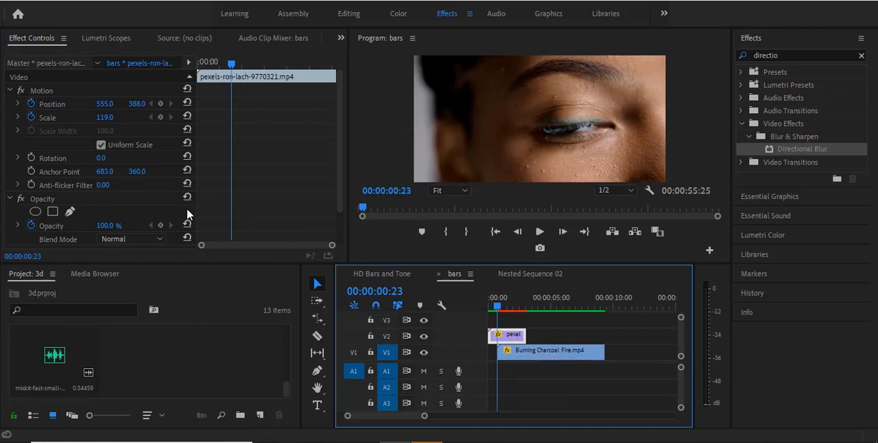
left_click(70, 213)
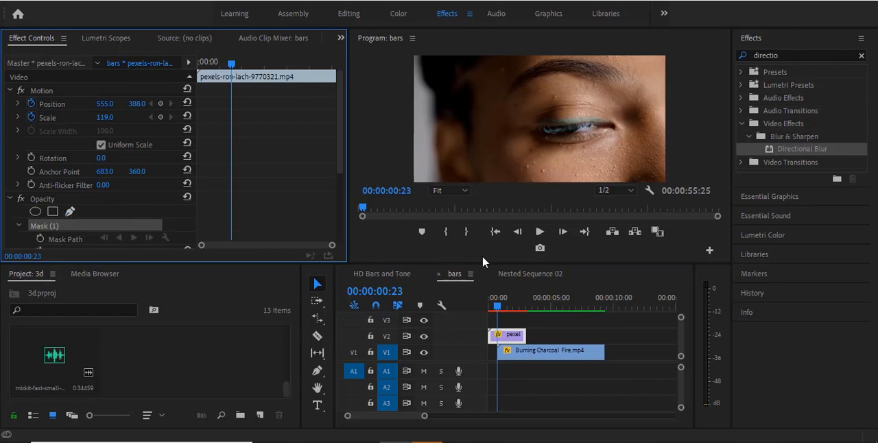
left_click_drag(484, 264, 483, 346)
left_click(564, 182)
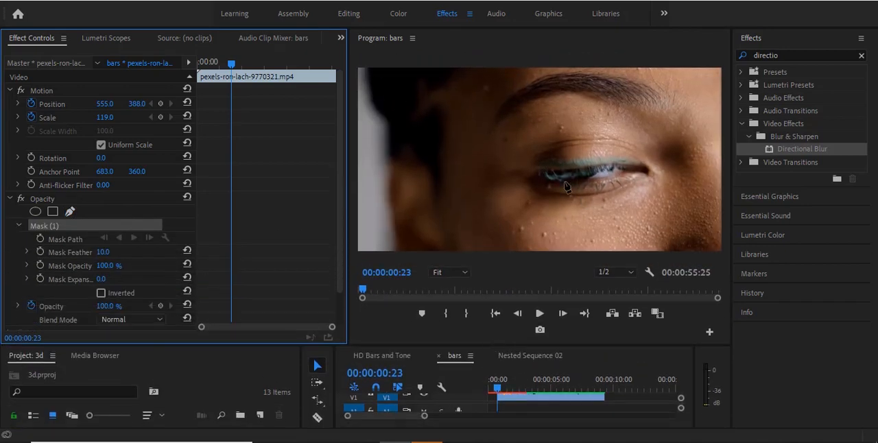
left_click(605, 180)
left_click(643, 171)
left_click(611, 166)
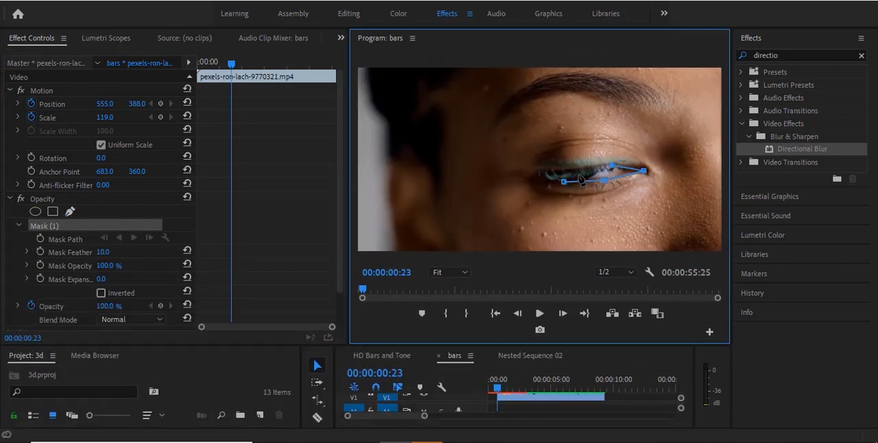
left_click(580, 173)
left_click(564, 182)
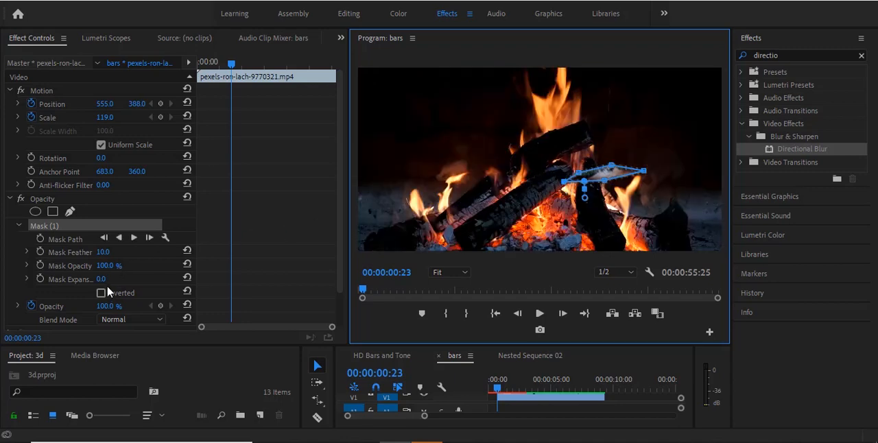
Invert the eye mask and turn on Mask Path keyframing at 00:00:00:23
left_click(102, 293)
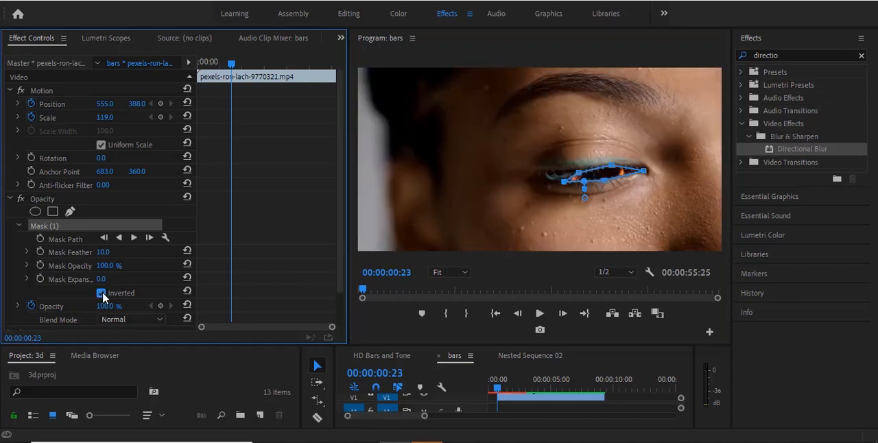
left_click(41, 238)
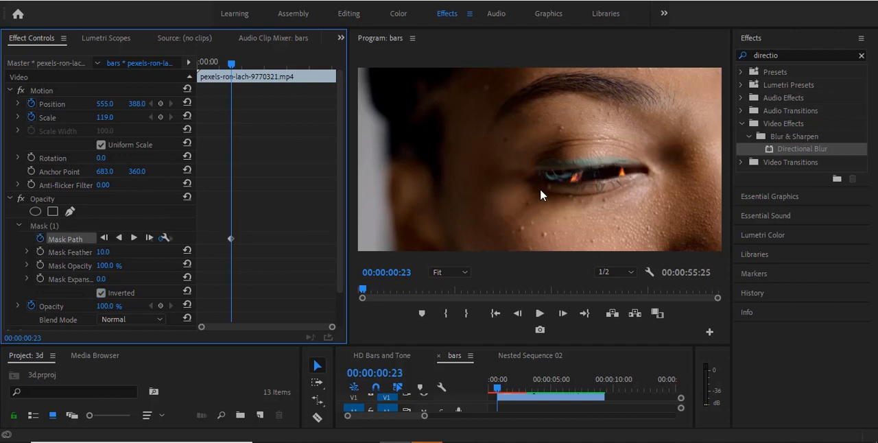
Reshape the eye mask frame by frame from 00:00:00:24 to the clip's end, adding points so it follows the opening eyelids
left_click(98, 228)
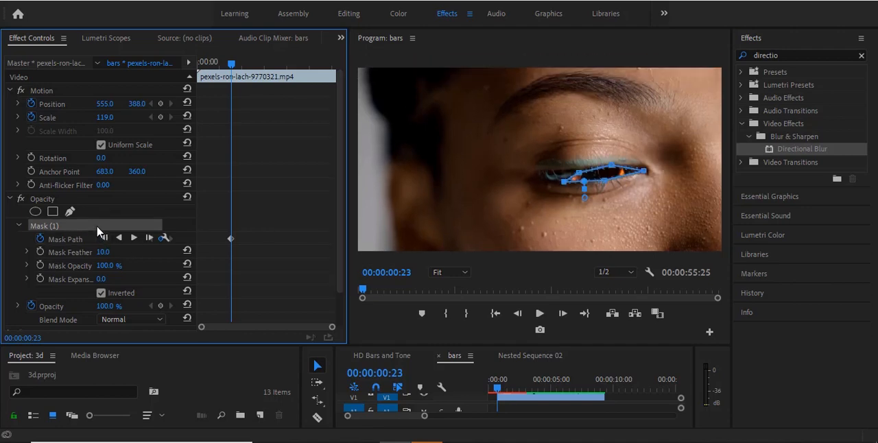
left_click(563, 315)
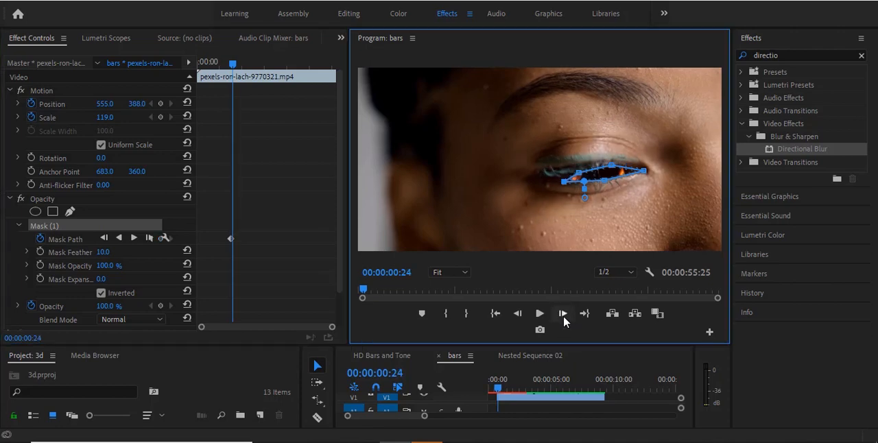
mouse_move(579, 173)
left_mouse_down()
mouse_move(609, 163)
mouse_move(571, 165)
left_mouse_up()
left_click(563, 316)
left_click(563, 316)
left_click(563, 314)
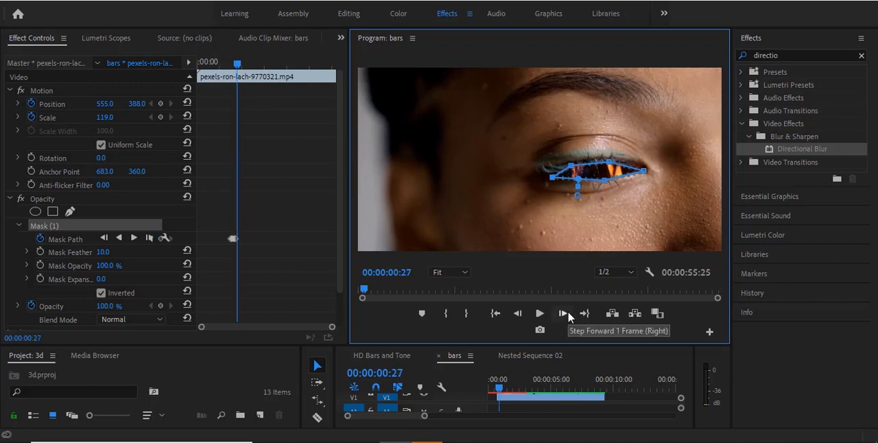
left_click(564, 313)
left_click(564, 313)
left_click(563, 313)
left_click(564, 314)
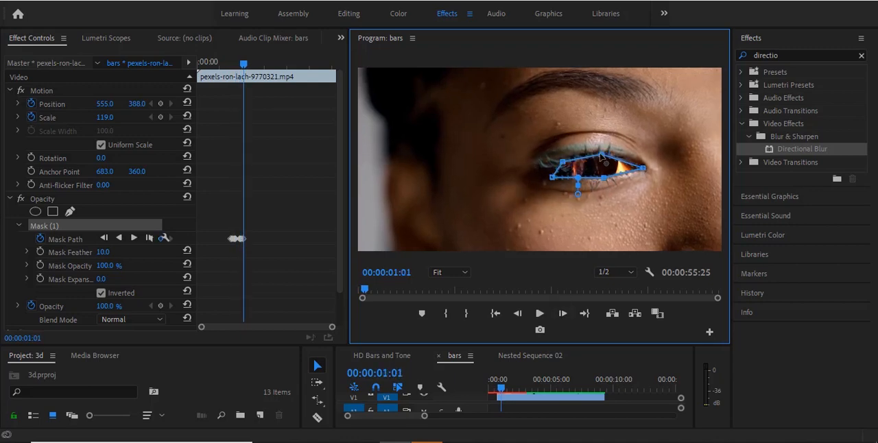
left_click(564, 314)
left_click(563, 313)
left_click(563, 313)
left_click(563, 314)
left_click(563, 313)
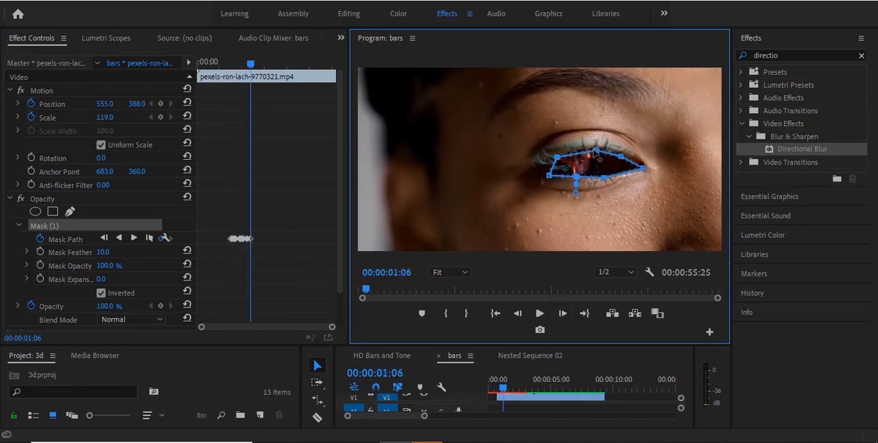
left_click_drag(596, 150, 591, 149)
left_click(563, 314)
left_click(563, 314)
mouse_move(549, 175)
left_mouse_down()
mouse_move(538, 170)
mouse_move(568, 173)
mouse_move(583, 146)
mouse_move(539, 166)
left_mouse_up()
left_click(569, 174)
left_click(563, 314)
left_click(563, 313)
left_click(563, 313)
left_click(563, 314)
left_click(563, 314)
left_click(563, 313)
left_click(563, 313)
left_click(565, 314)
left_click(564, 314)
left_click(565, 314)
left_click(565, 314)
left_click(565, 314)
left_click(565, 314)
left_click(565, 313)
left_click(567, 313)
left_click(566, 313)
left_click(567, 314)
left_click(565, 314)
left_click(566, 315)
left_click_drag(603, 146, 587, 168)
left_click(565, 314)
left_click(566, 314)
left_click(565, 314)
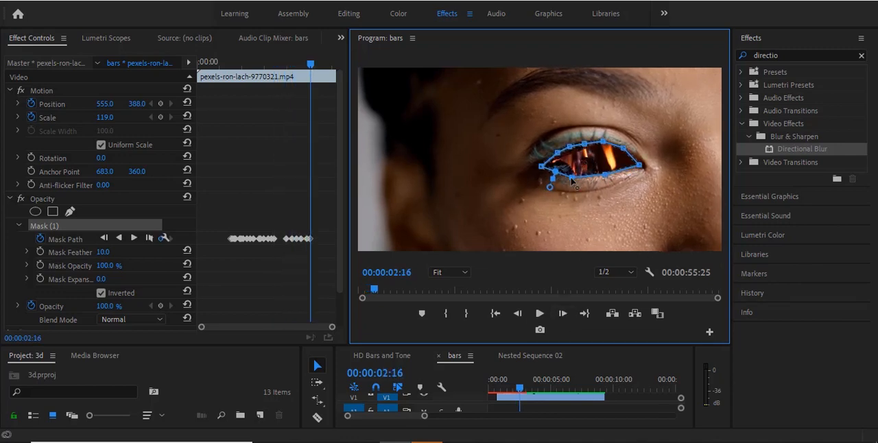
left_click(561, 314)
left_click(561, 314)
left_click(564, 315)
left_click_drag(583, 141, 585, 166)
left_click(563, 315)
left_click(564, 314)
left_click(562, 314)
left_click(562, 314)
left_click(562, 313)
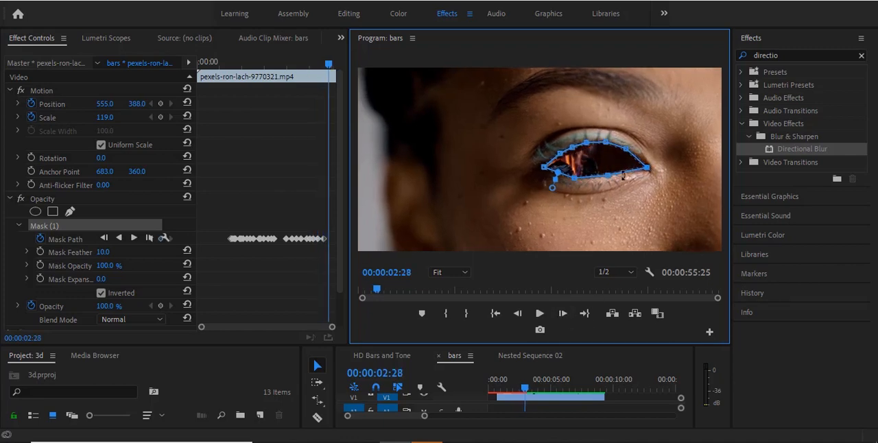
left_click(563, 313)
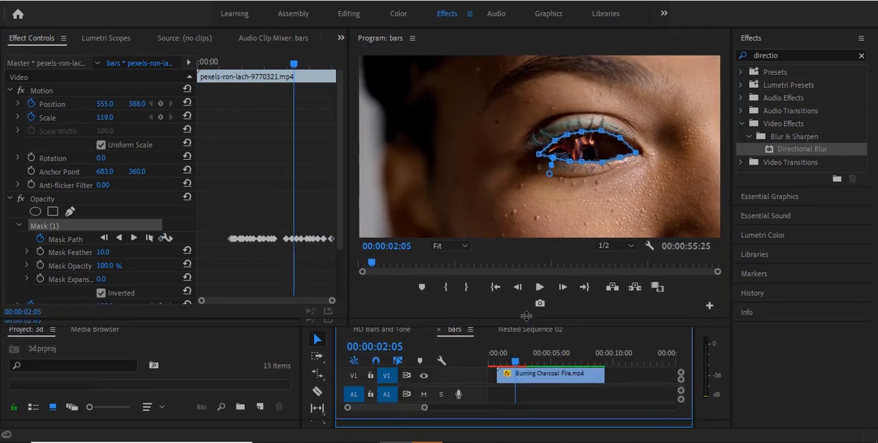
Play the sequence from the start to check the fire inside the masked eye
left_click_drag(526, 316, 526, 299)
left_click(542, 371)
left_click_drag(515, 343, 465, 349)
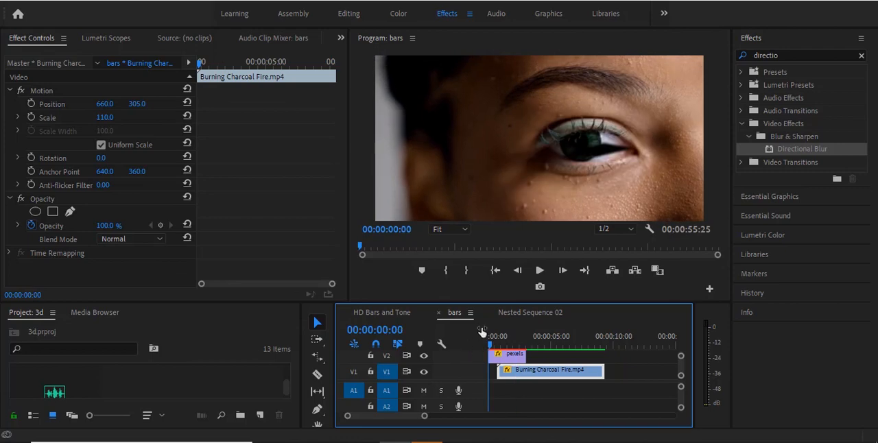
left_click(539, 271)
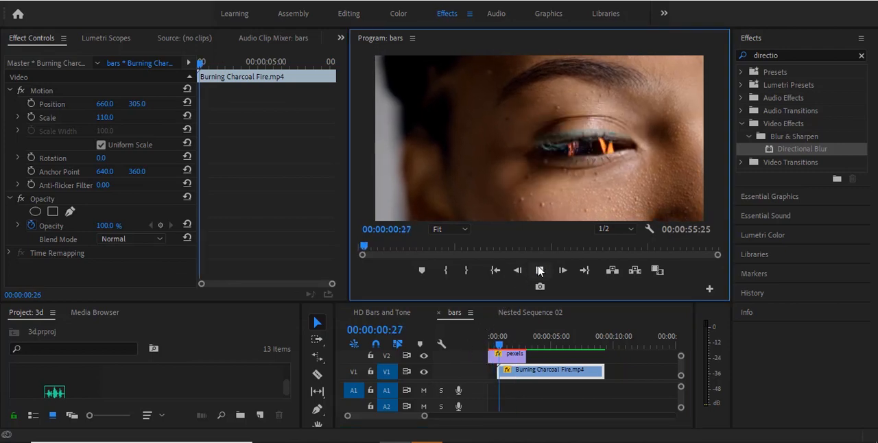
left_click(540, 271)
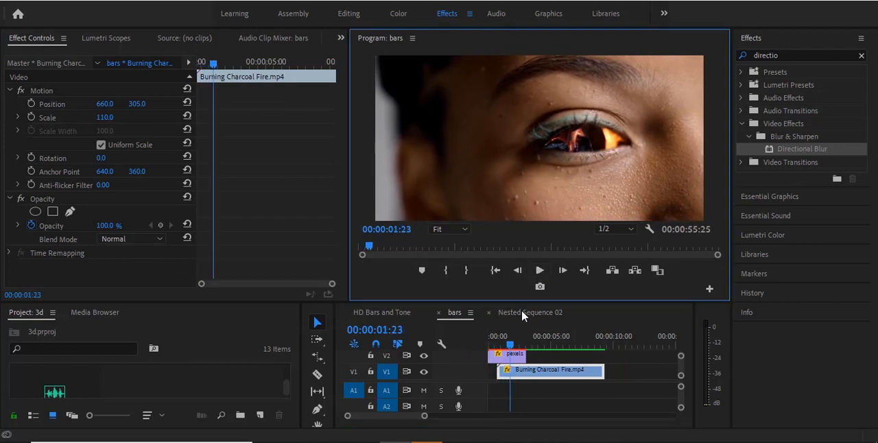
Split the eye clip on V2 where the fire clip begins, using the Razor tool
left_click(497, 344)
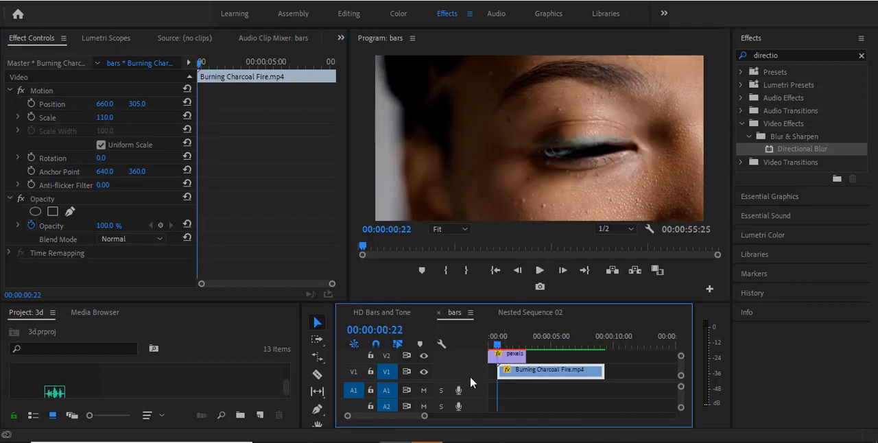
left_click_drag(424, 416, 382, 415)
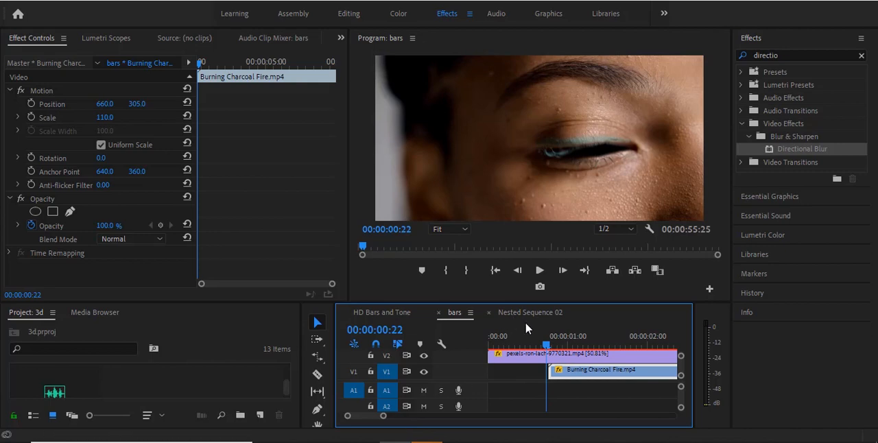
left_click(317, 374)
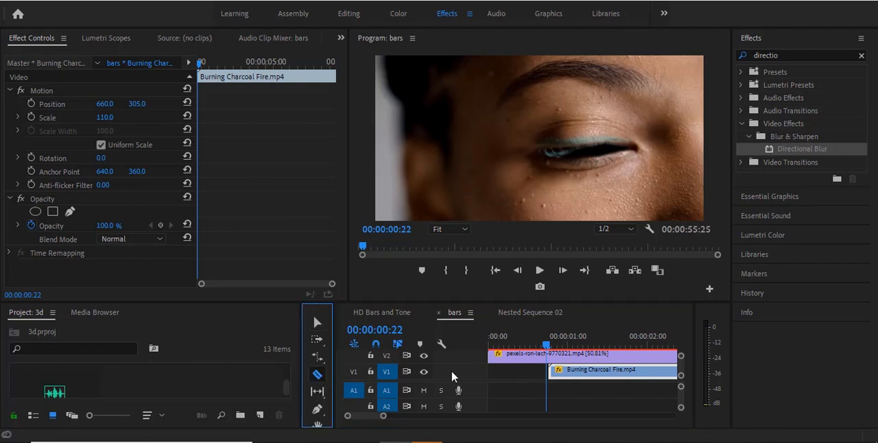
left_click(552, 354)
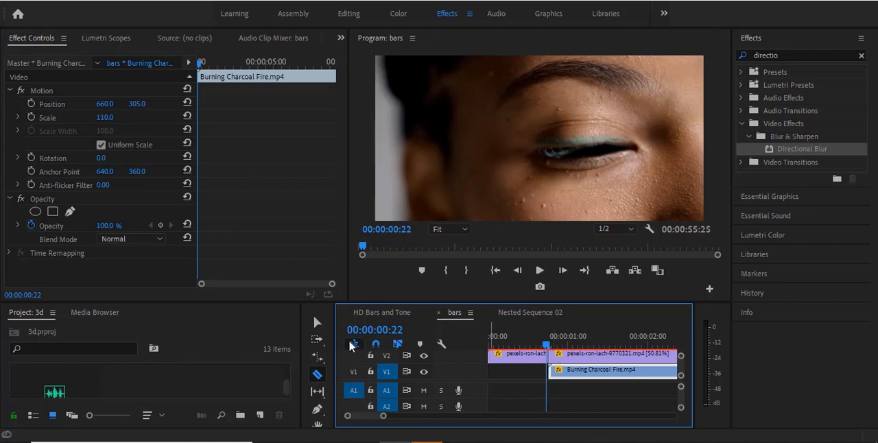
Remove the opacity mask from the first segment of the split eye clip
left_click(318, 323)
left_click(494, 355)
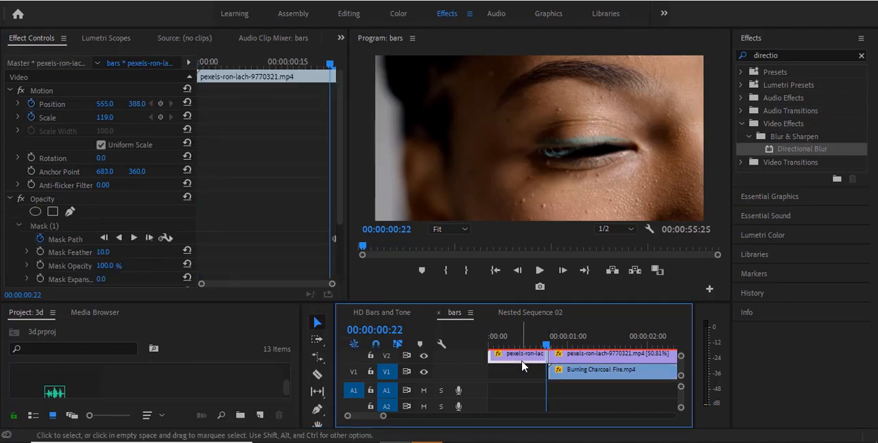
left_click(110, 226)
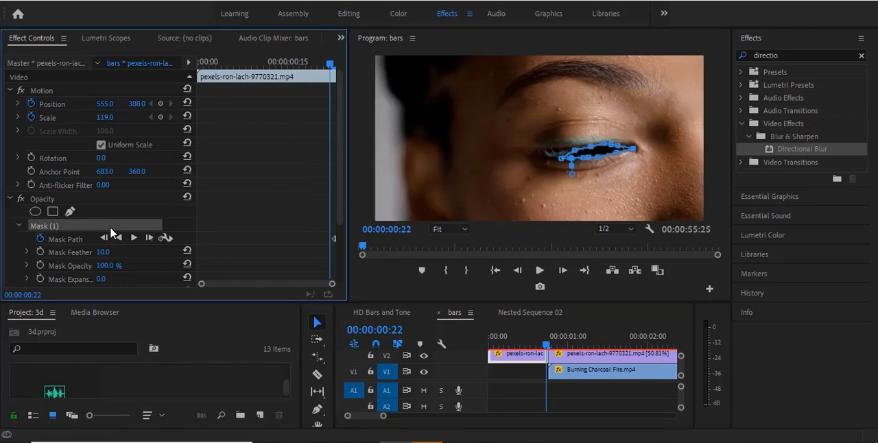
right_click(110, 227)
left_click(143, 286)
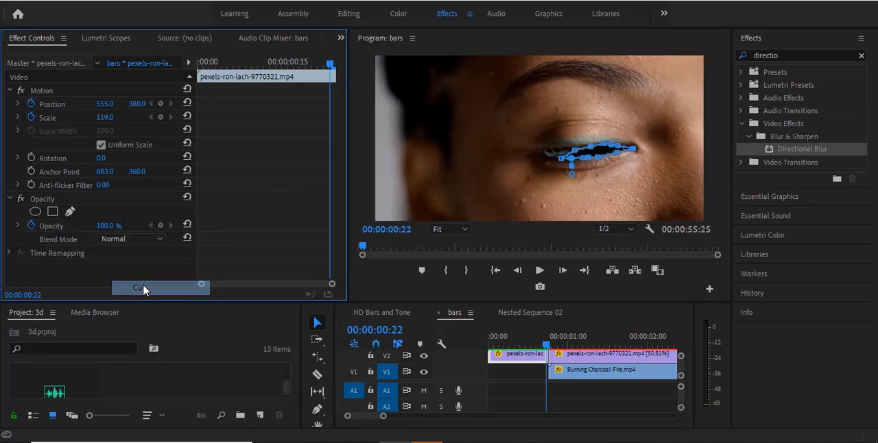
Add Scale and Position keyframes to the second eye segment at 00:00:02:27 and shift both slightly earlier
left_click_drag(384, 417, 402, 417)
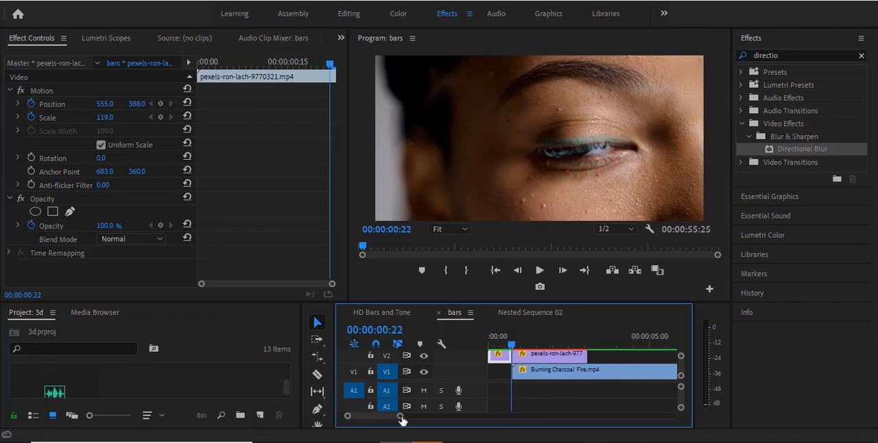
left_click_drag(511, 345, 560, 340)
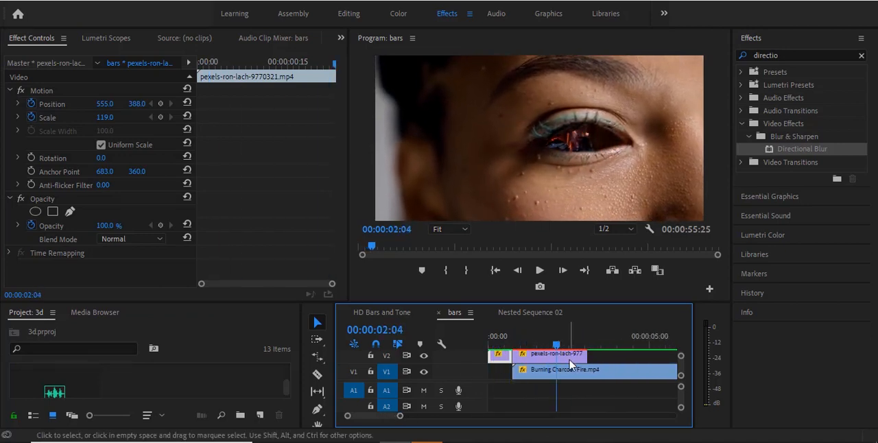
key("ctrl+z")
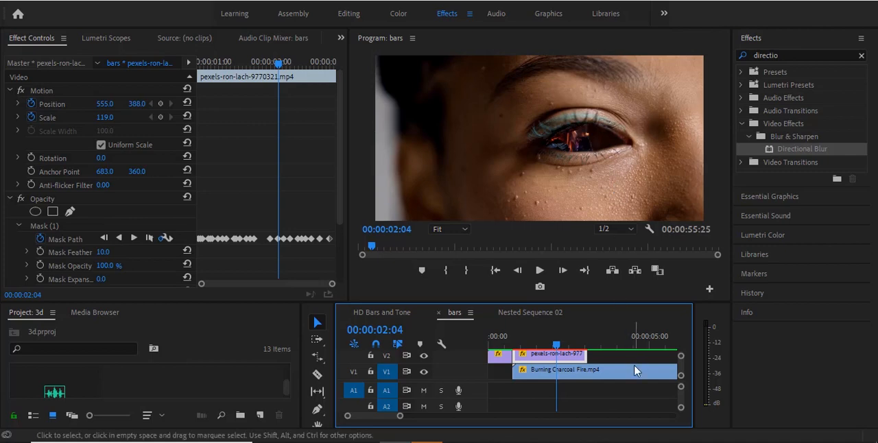
left_click_drag(556, 345, 582, 344)
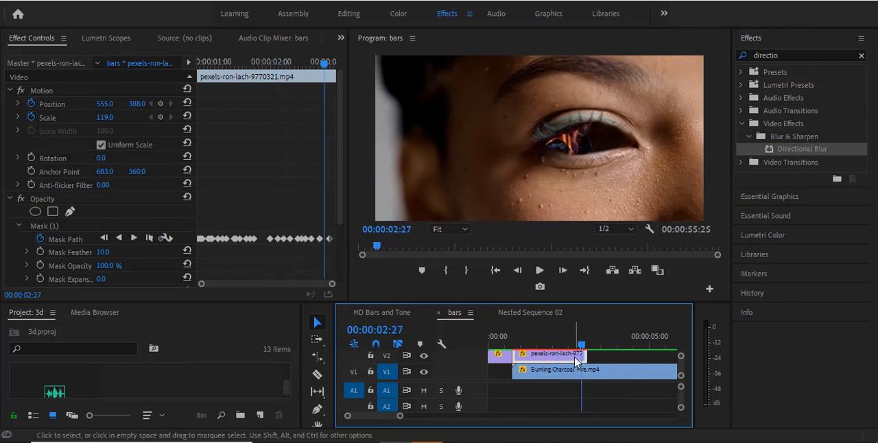
left_click(162, 118)
left_click(161, 104)
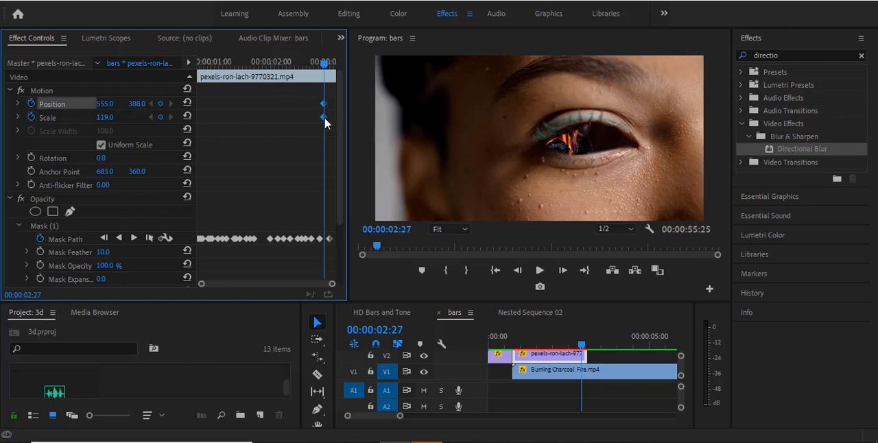
left_click_drag(324, 117, 298, 115)
At 00:00:02:26, keyframe the second eye segment's Scale at 401 and its Position at -454, 445
left_click_drag(327, 62, 326, 61)
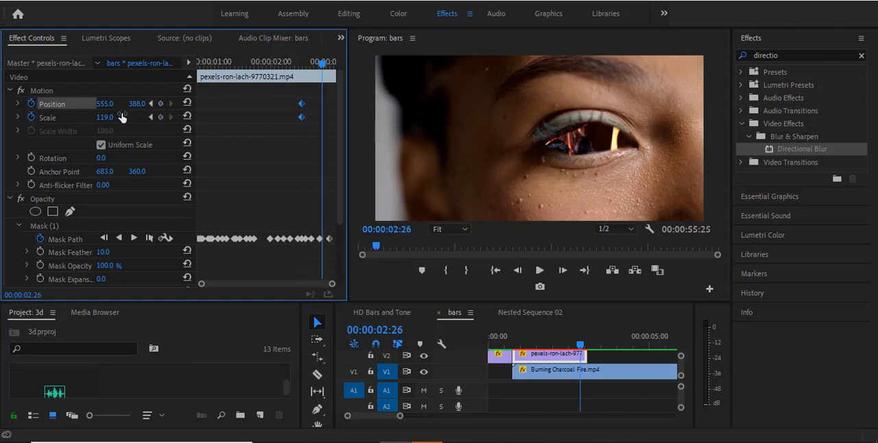
left_click_drag(105, 118, 184, 117)
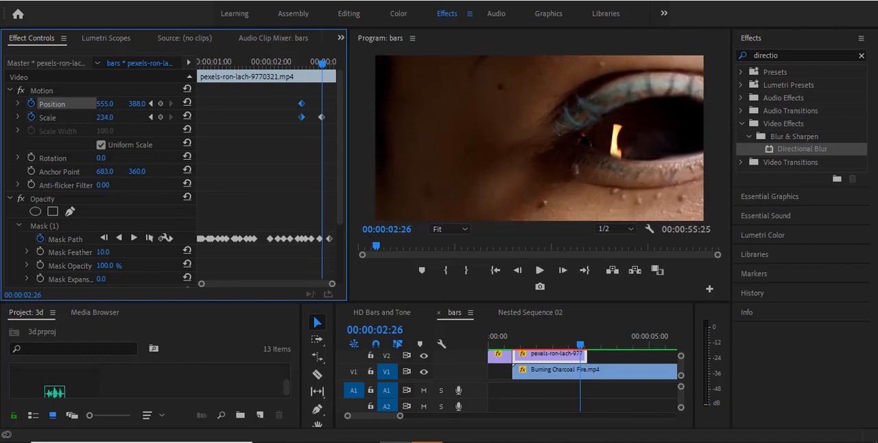
left_click_drag(106, 105, 163, 118)
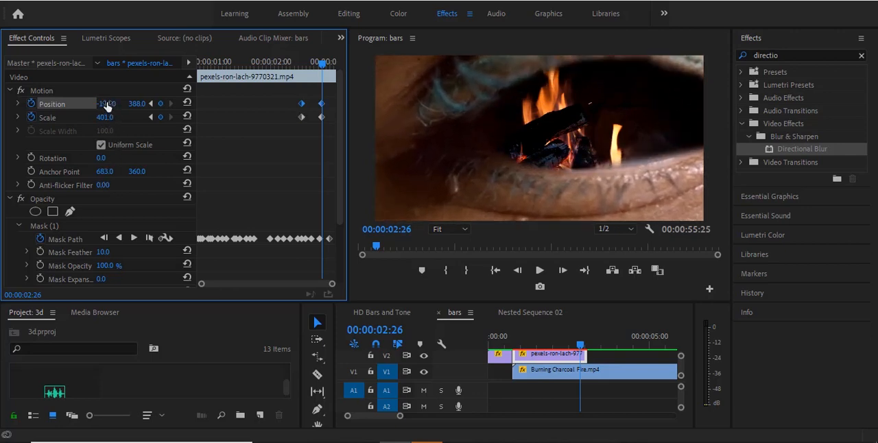
left_click_drag(107, 104, 14, 104)
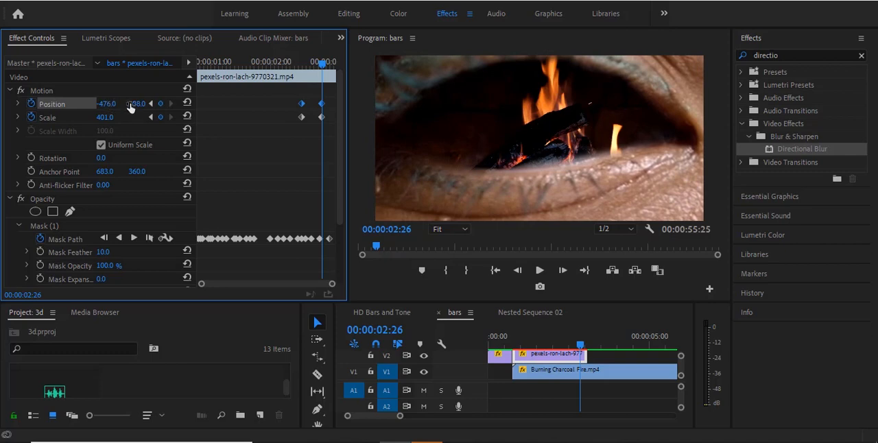
left_click_drag(137, 104, 141, 104)
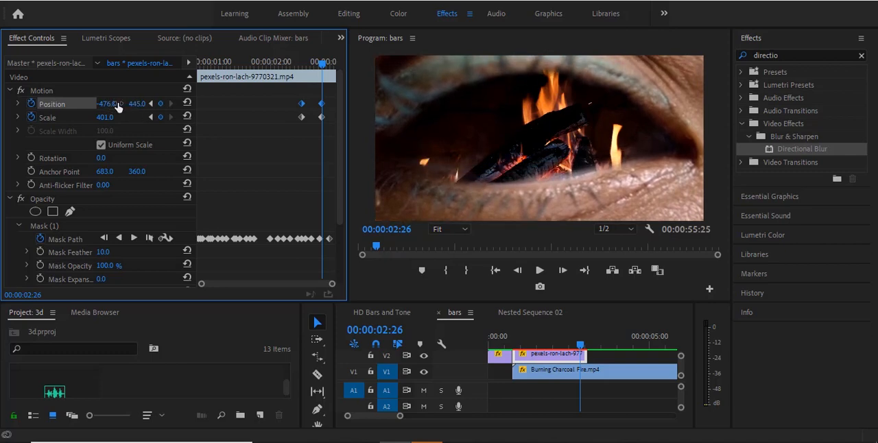
Play the sequence from the start to check the zoom into the burning eye
left_click(495, 270)
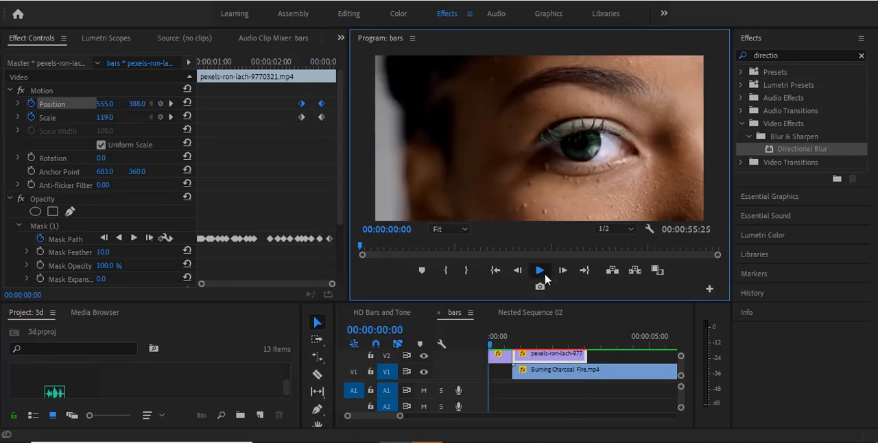
left_click(545, 273)
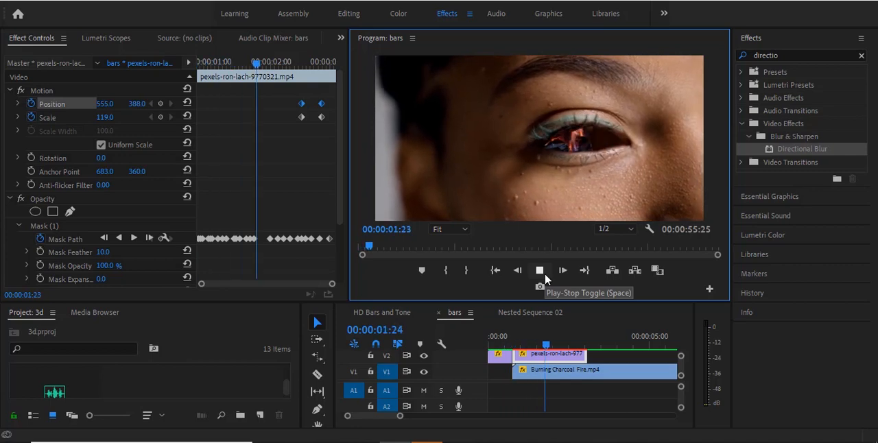
left_click(544, 273)
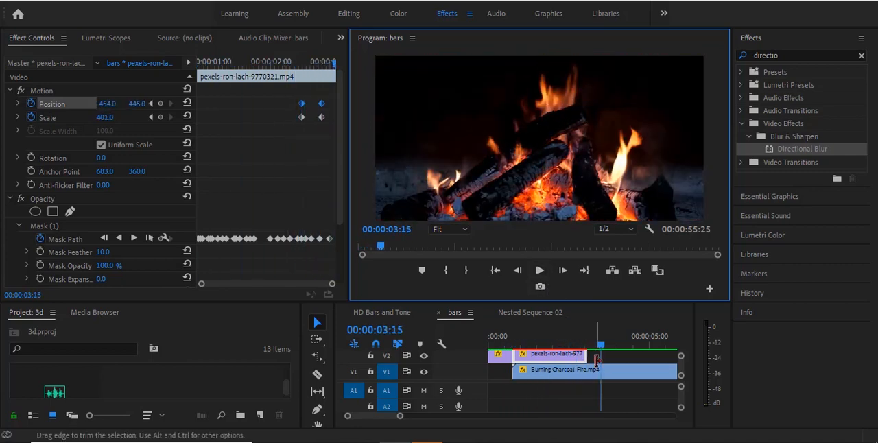
Trim the end of the second eye segment on V2 back to its last Scale keyframe at 00:00:02:25
left_click(567, 340)
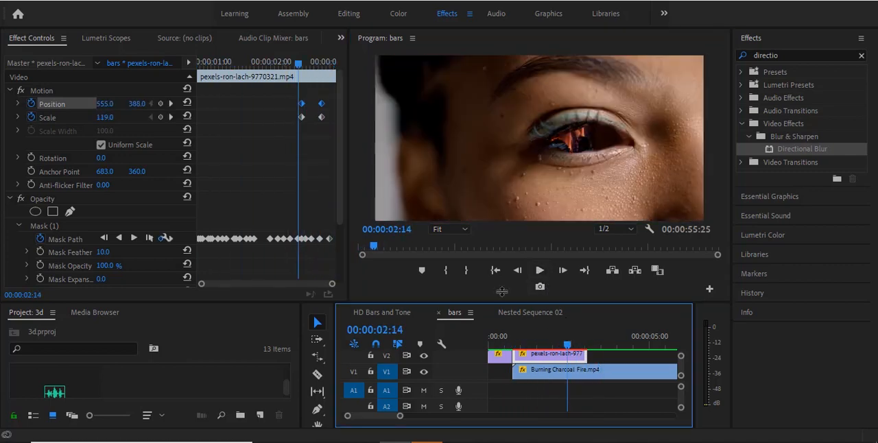
left_click(171, 117)
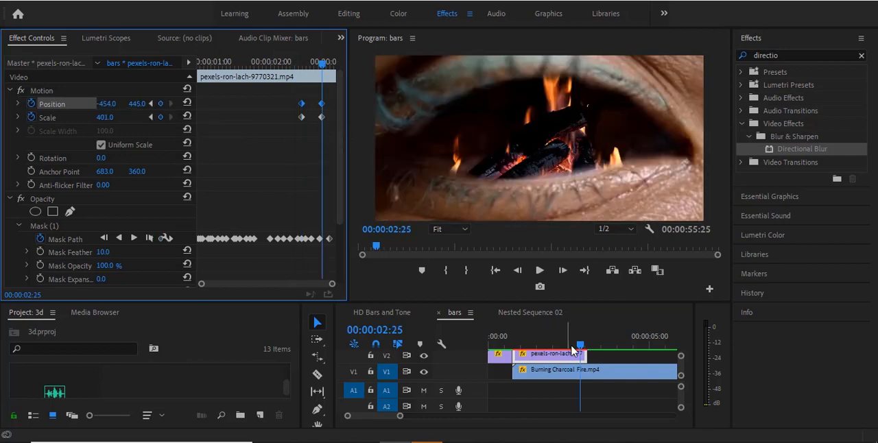
left_click_drag(586, 354, 578, 354)
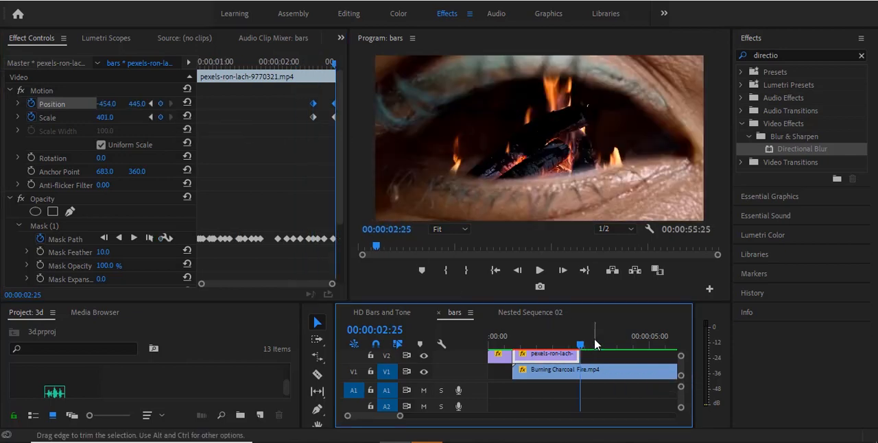
Replay the sequence from the start to check the cut from the trimmed eye segment to the fire
left_click(496, 271)
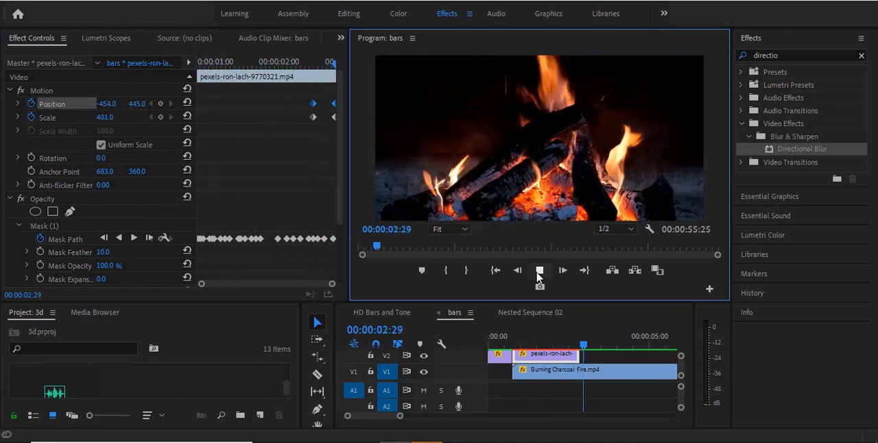
left_click(540, 272)
left_click(496, 271)
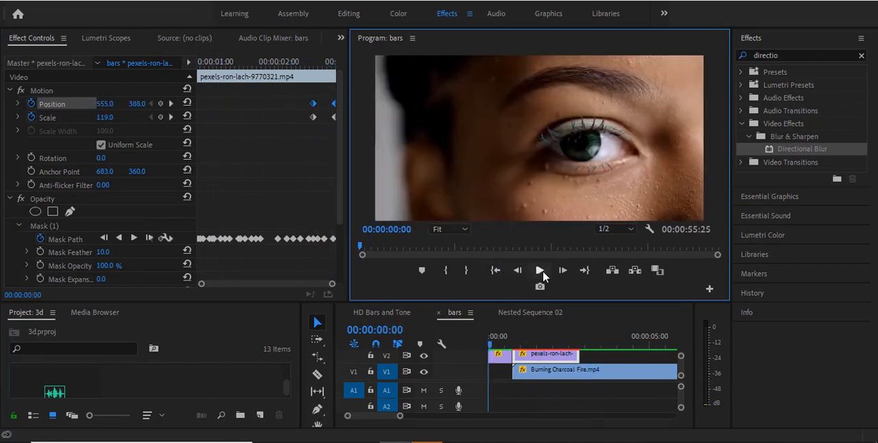
left_click(539, 271)
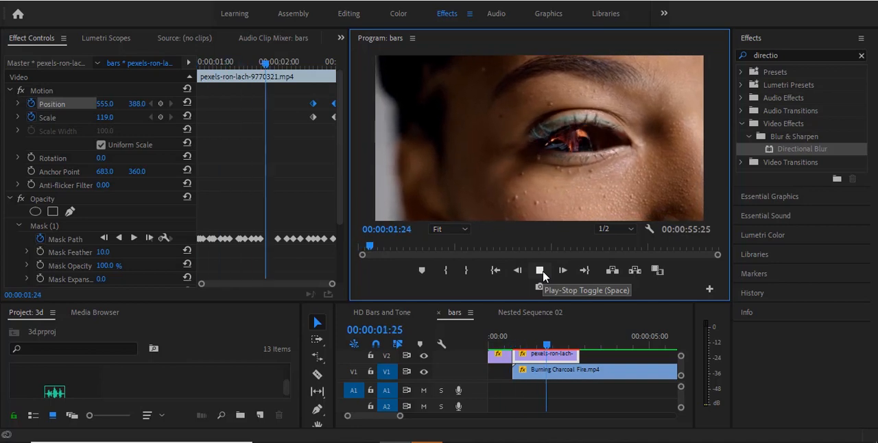
Apply Directional Blur to the second eye segment and add a Blur Length keyframe of 0 at 00:00:02:17
left_click(557, 341)
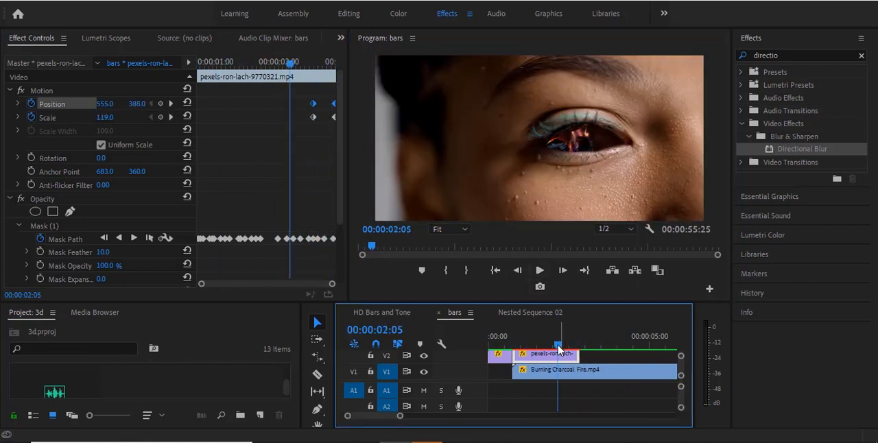
left_click_drag(558, 340, 572, 344)
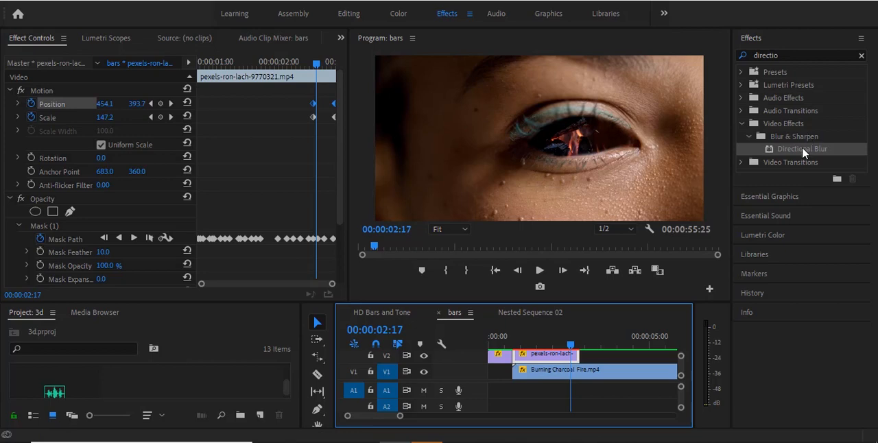
left_click_drag(802, 146, 565, 355)
left_click(338, 176)
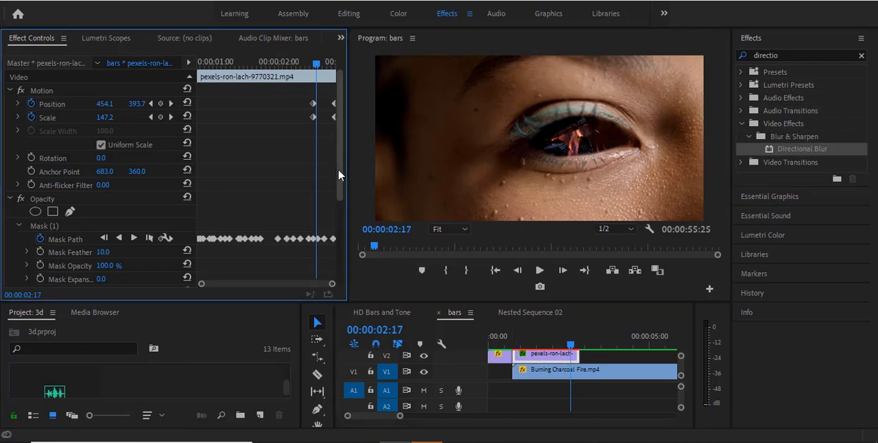
left_click_drag(339, 176, 335, 253)
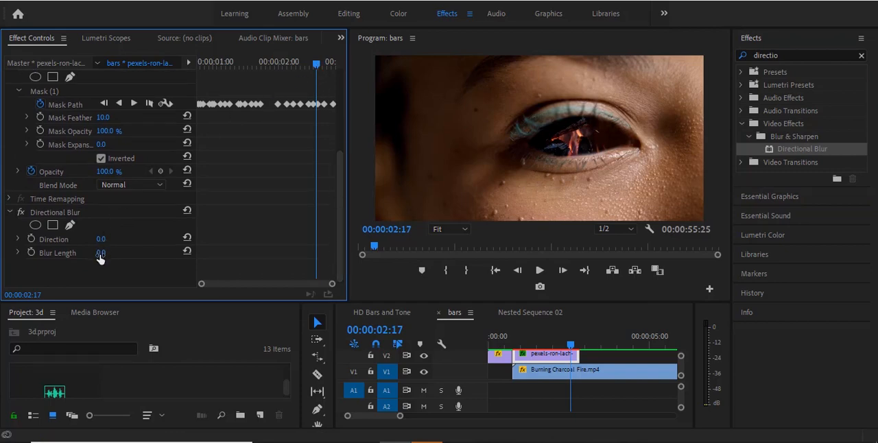
left_click(32, 254)
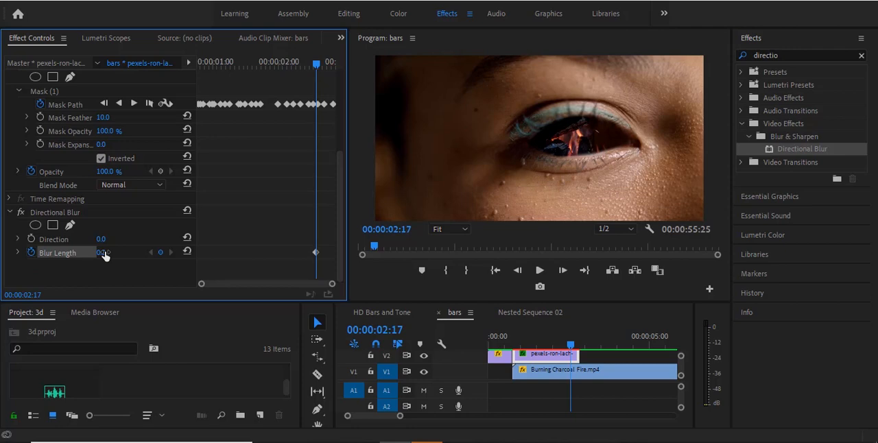
Set the Directional Blur's Blur Length to 10 at 00:00:02:24, near the end of the eye segment
left_click_drag(319, 64, 336, 65)
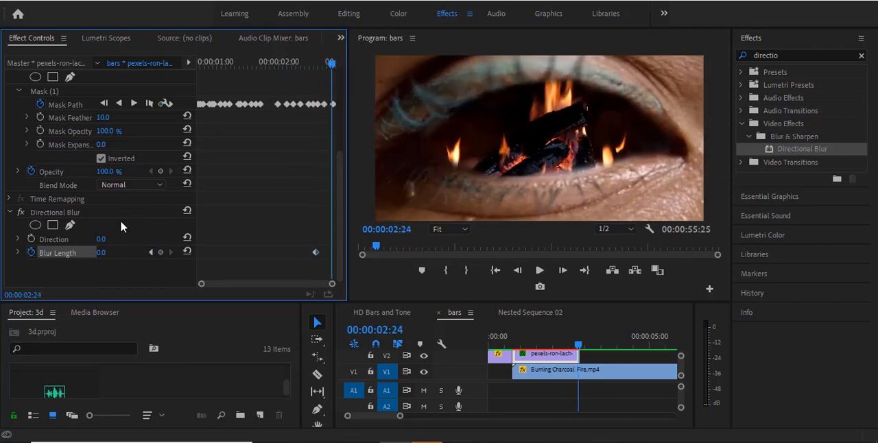
left_click(102, 252)
key("Return")
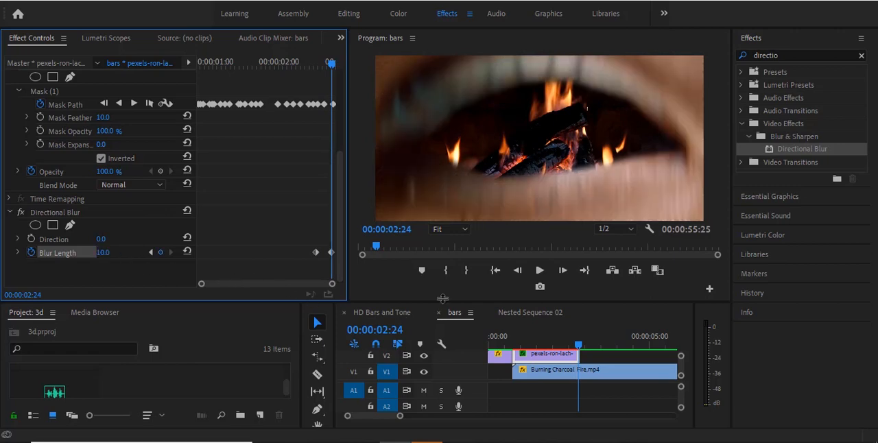
Play the sequence from the start twice to check the blurred zoom into the fire
left_click(495, 270)
left_click(539, 271)
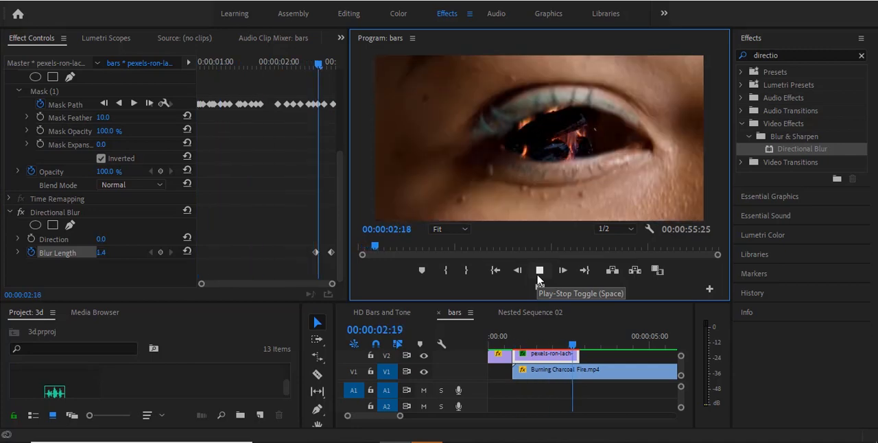
left_click(538, 276)
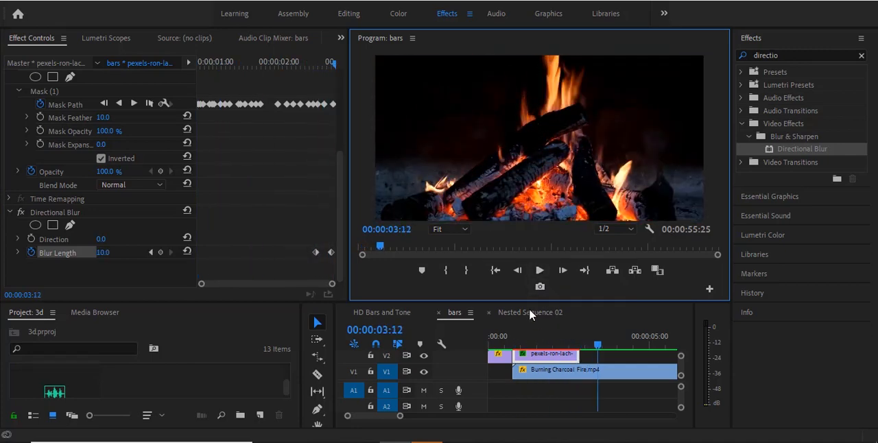
left_click(495, 271)
left_click(540, 271)
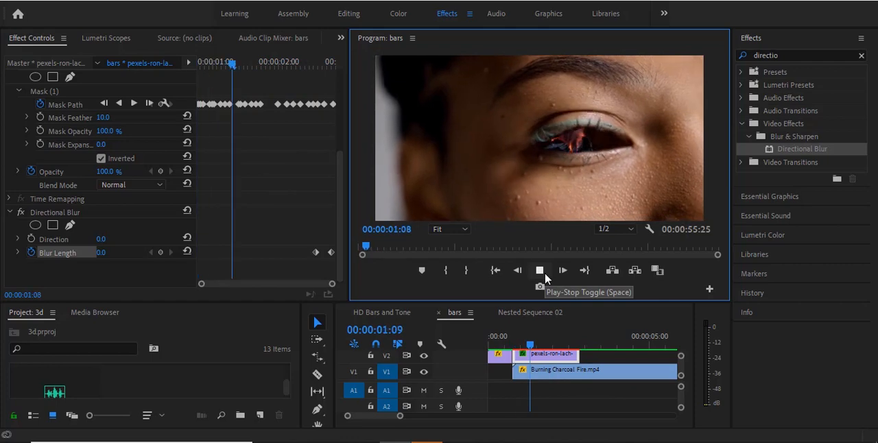